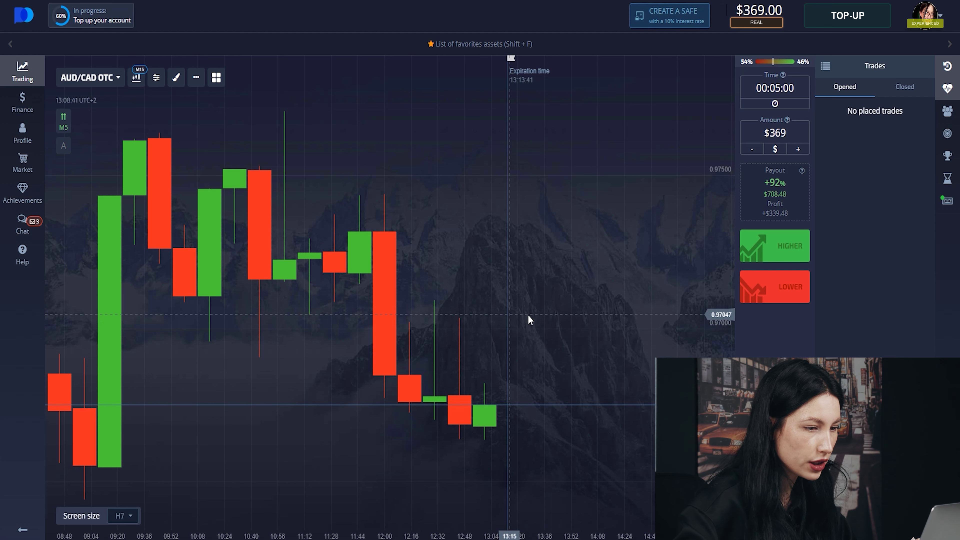
Step: Set the trade duration to one minute (M1), keeping the $369 trade amount
left_click(741, 92)
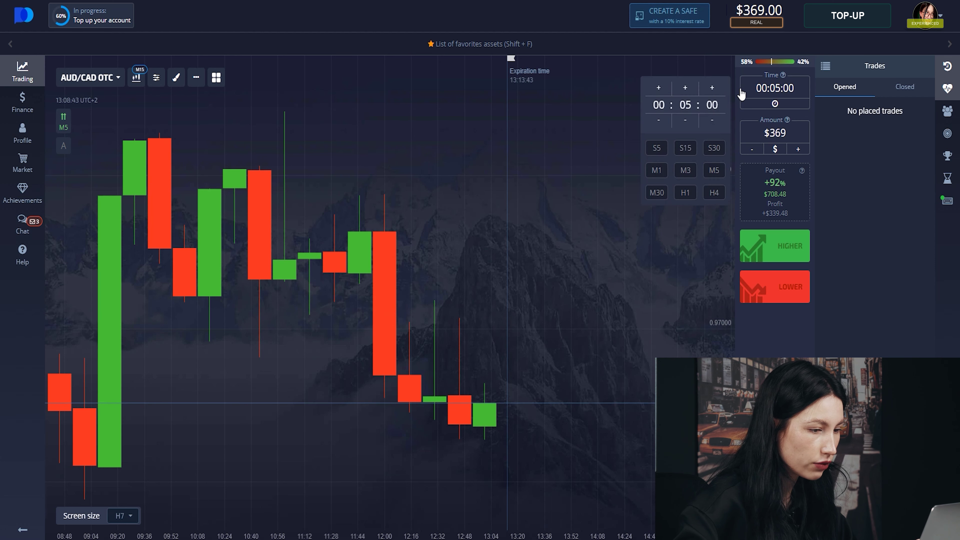
left_click(656, 171)
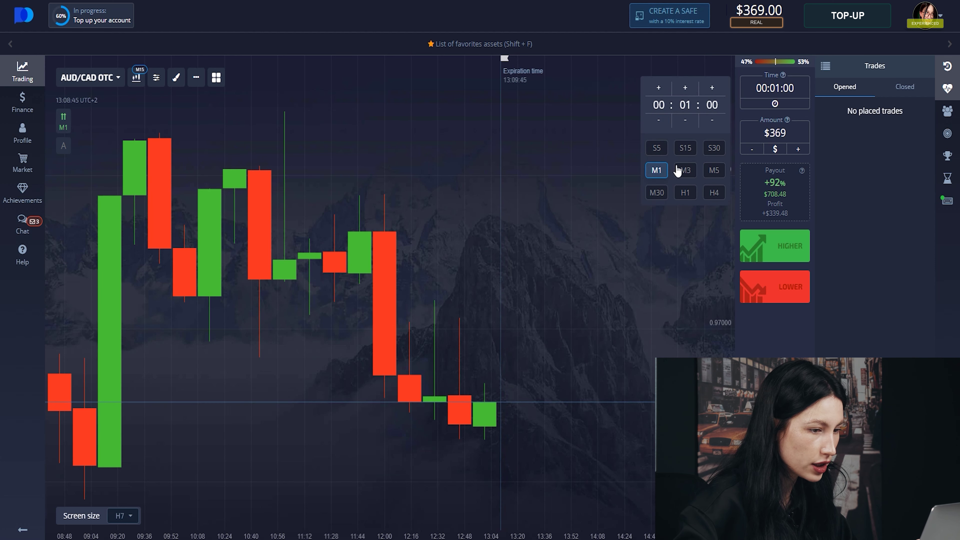
left_click(798, 133)
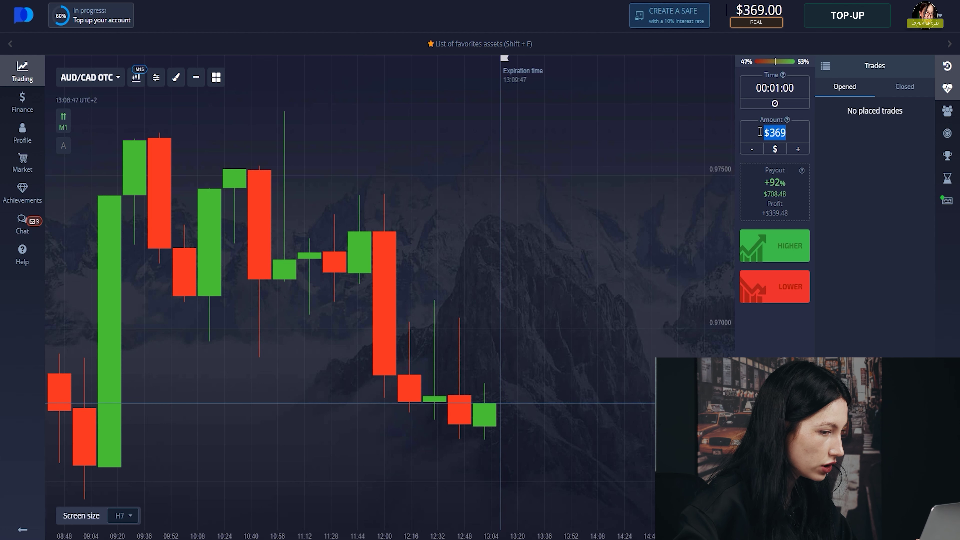
left_click(842, 150)
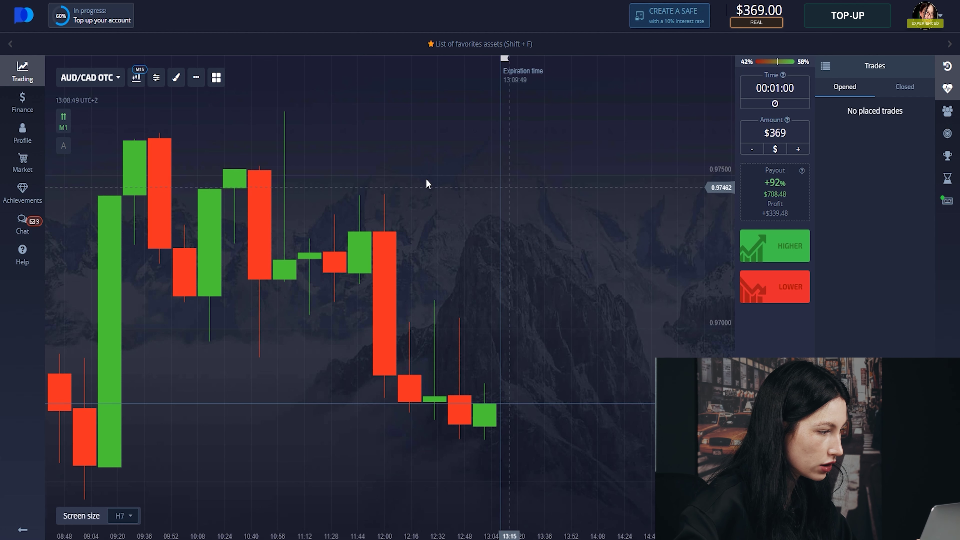
Step: Favourite AUD/CAD, AUD/NZD, CAD/CHF, CAD/JPY, EUR/JPY, EUR/NZD, EUR/USD, GBP/JPY and USD/CAD OTC
left_click(99, 79)
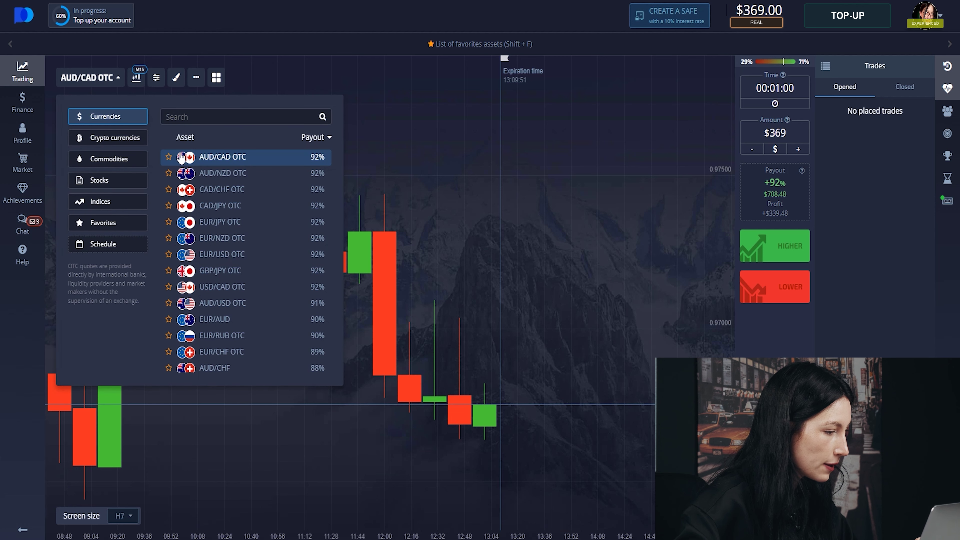
left_click(168, 157)
left_click(169, 172)
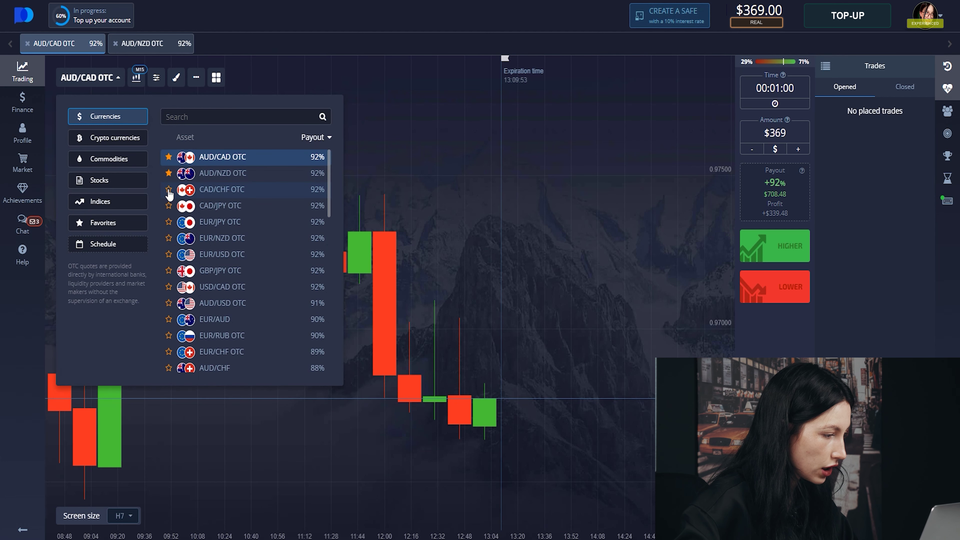
left_click(169, 190)
left_click(168, 206)
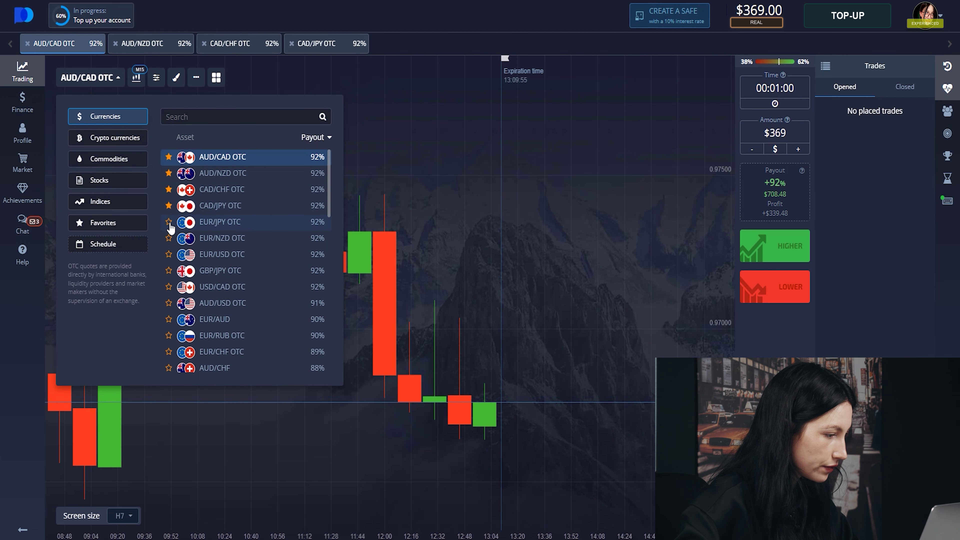
left_click(168, 222)
left_click(169, 238)
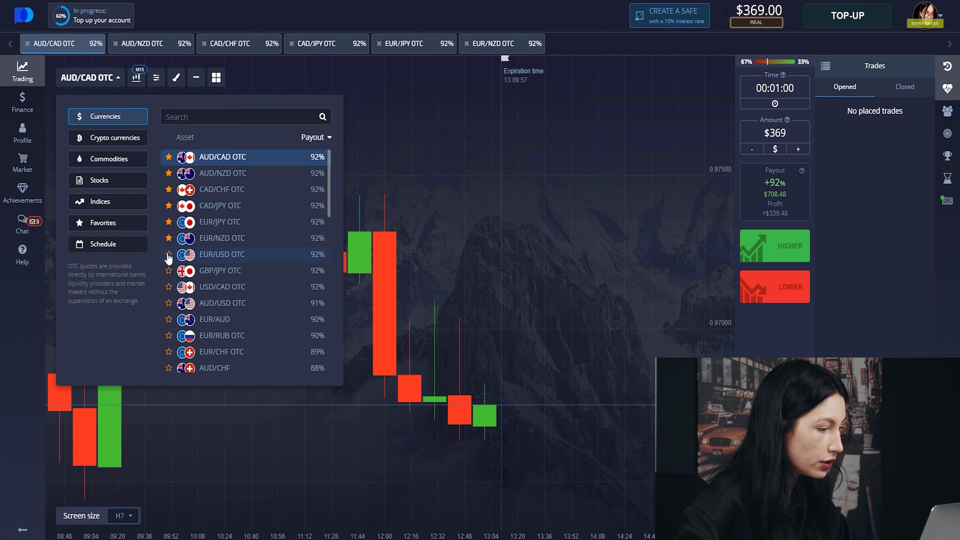
left_click(169, 256)
left_click(168, 271)
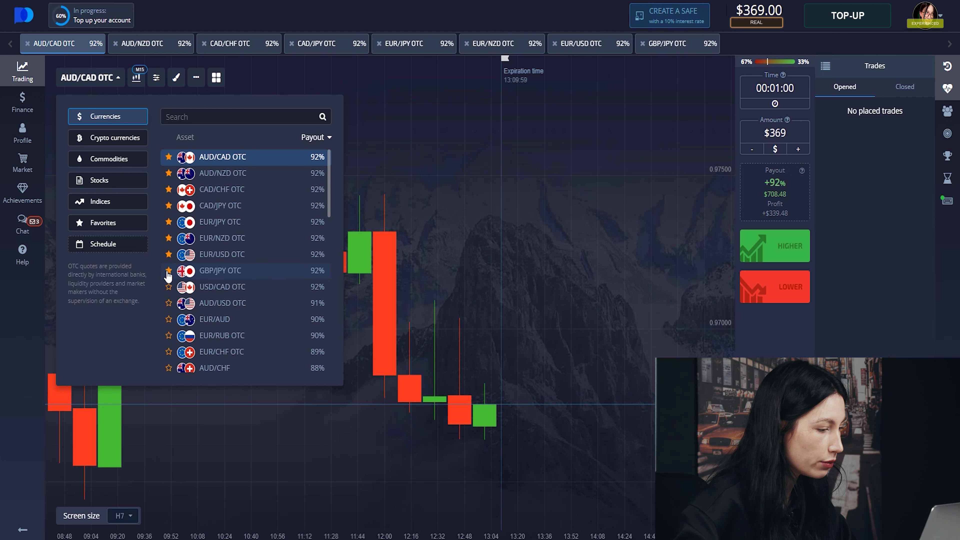
left_click(169, 288)
Step: Switch the chart to 30-second candles and add the CCI and Moving Average indicators
left_click(147, 93)
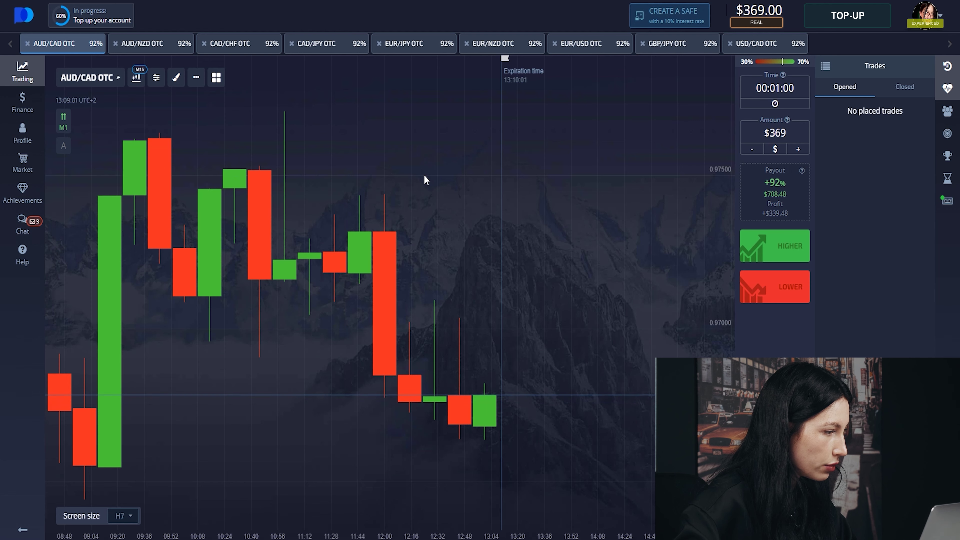
left_click(136, 78)
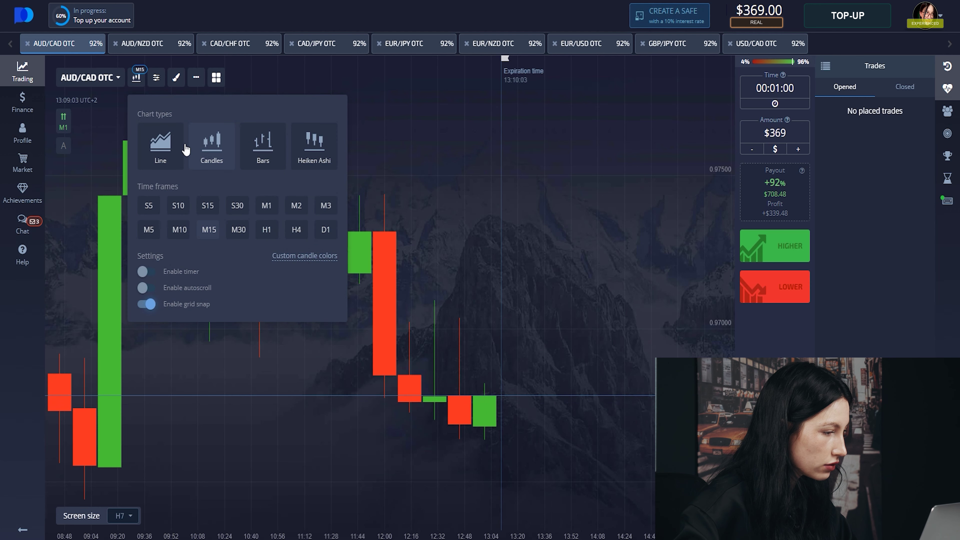
left_click(235, 207)
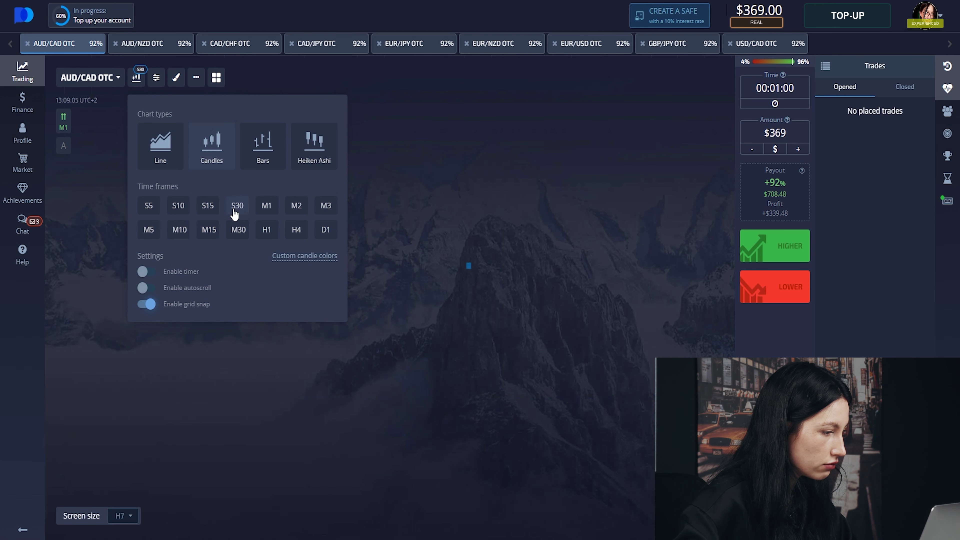
left_click(162, 78)
left_click(266, 142)
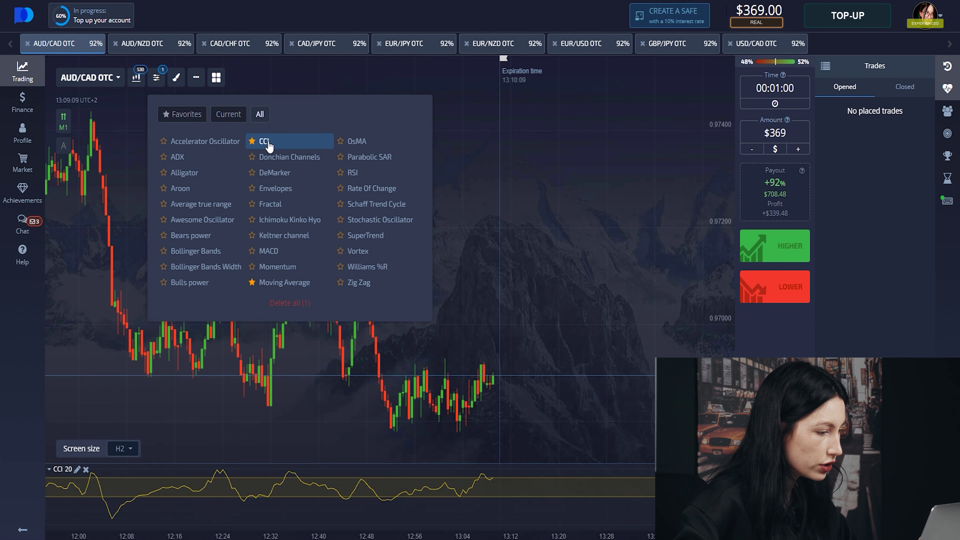
left_click(282, 283)
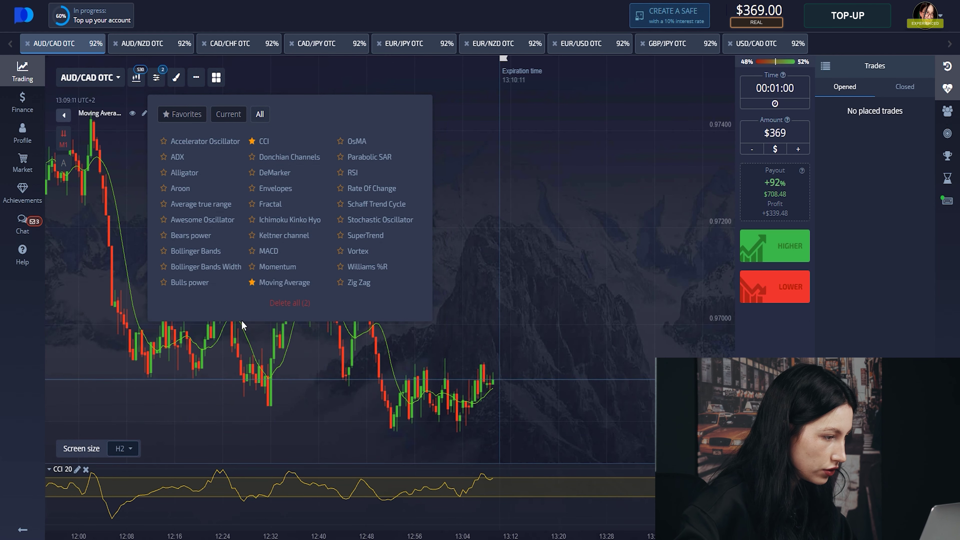
left_click(227, 344)
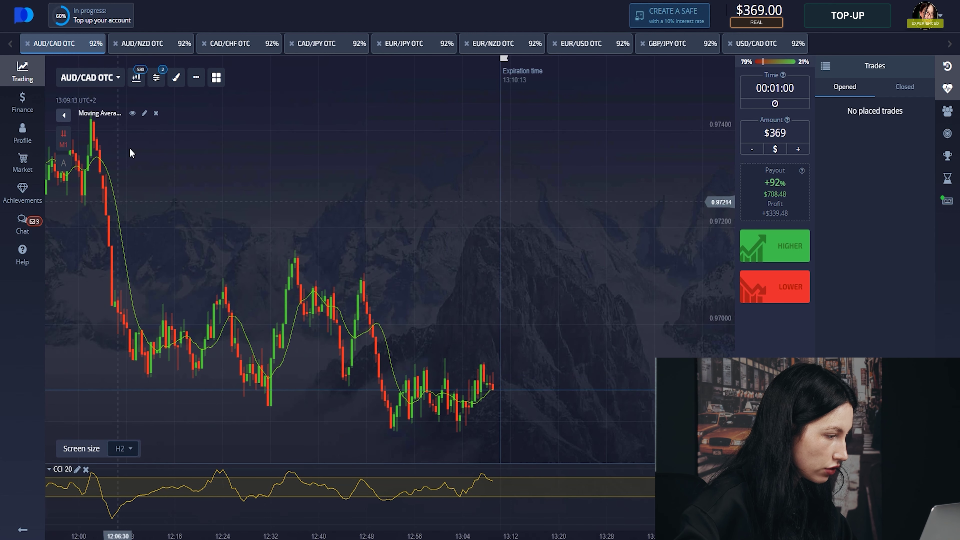
Step: Raise the Moving Average period by four to 14
left_click(144, 113)
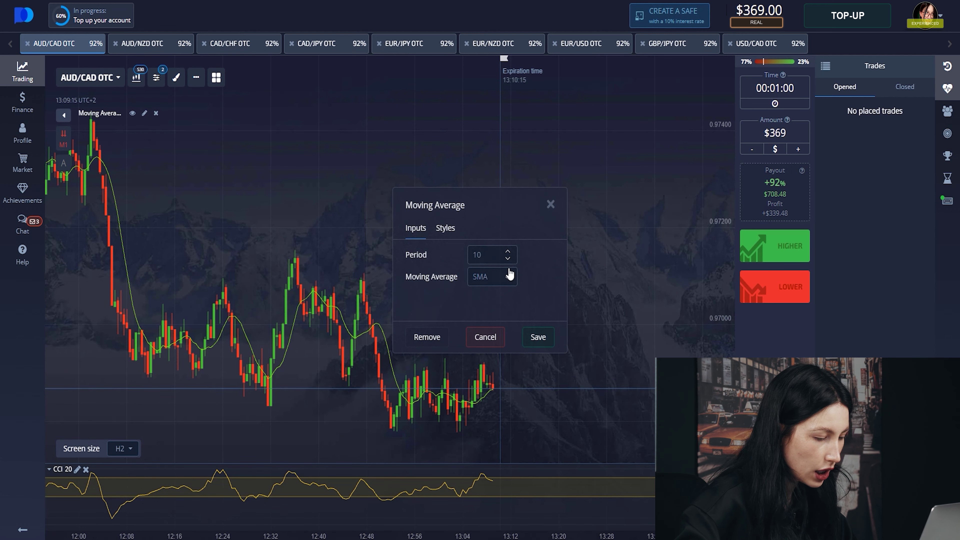
left_click(507, 252)
left_click(508, 252)
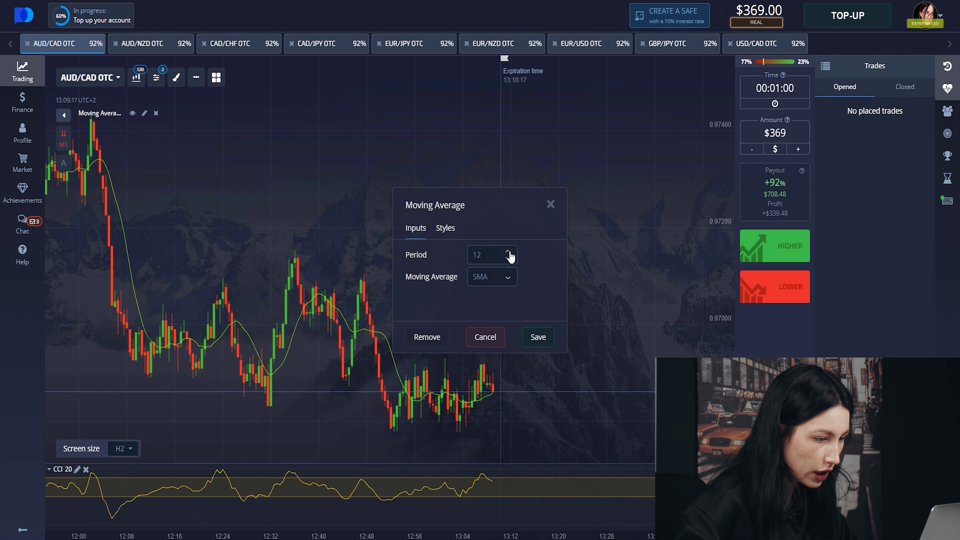
left_click(508, 252)
left_click(508, 252)
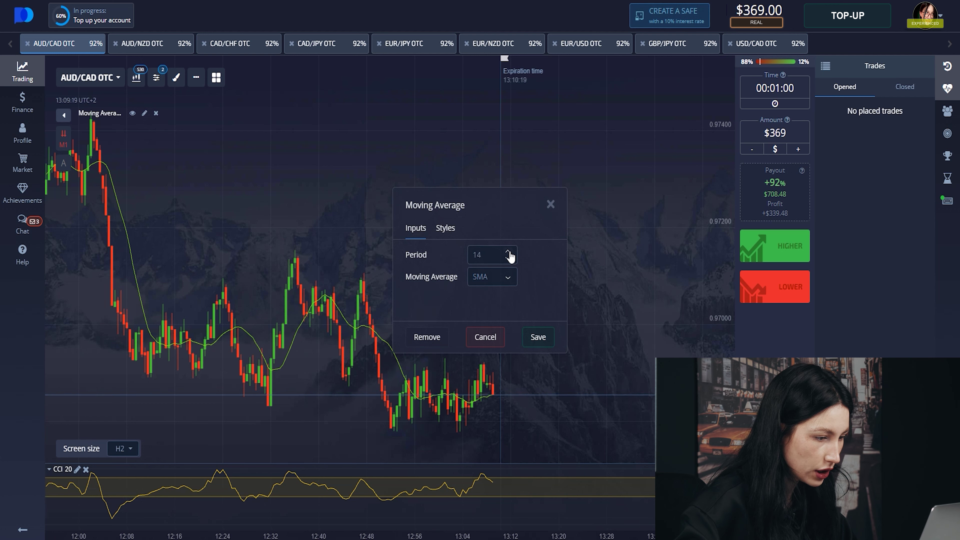
Step: Give the Moving Average main line a 2px width and save it
left_click(446, 228)
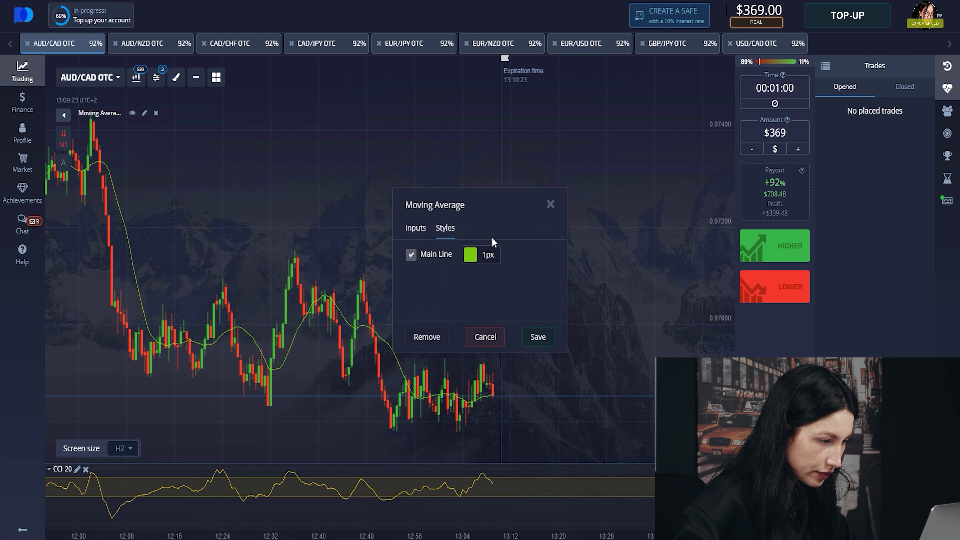
left_click(487, 261)
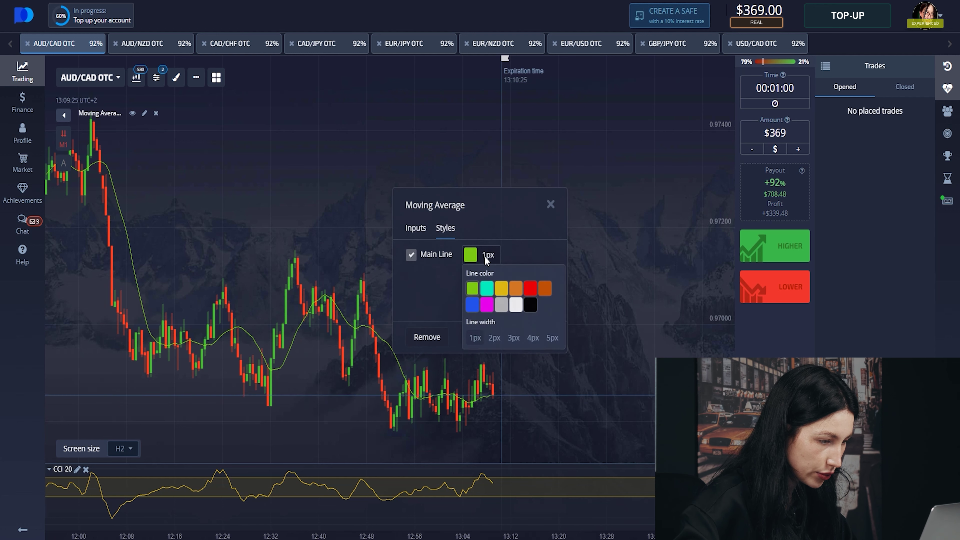
left_click(494, 337)
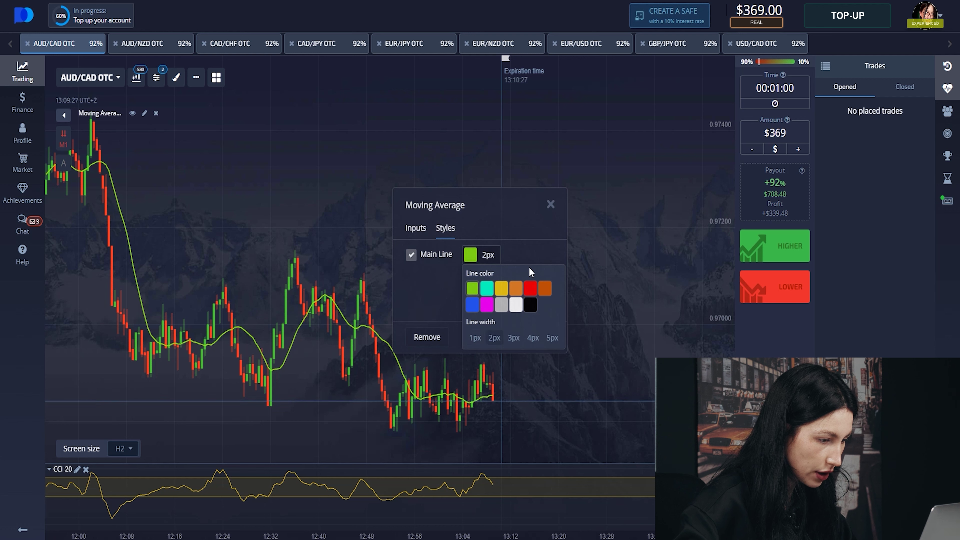
left_click(537, 335)
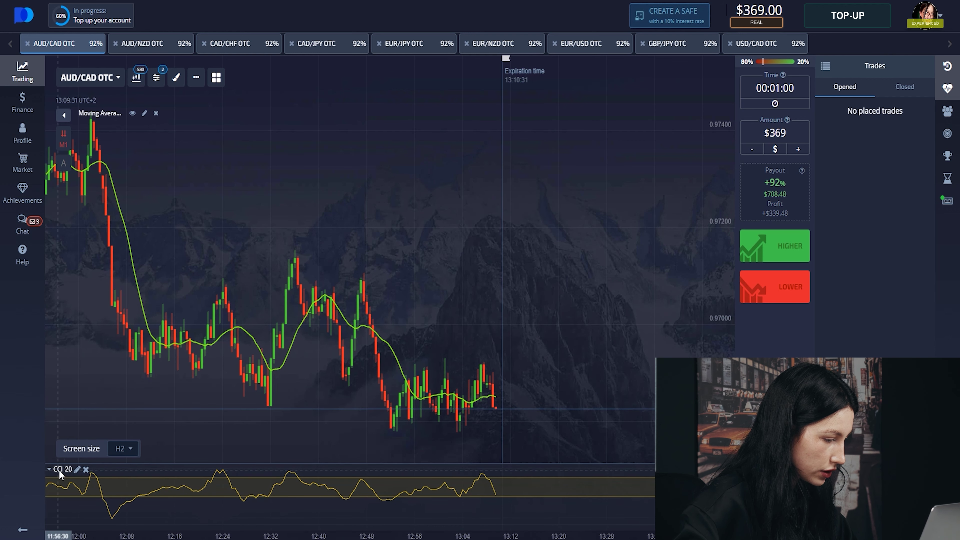
Step: Set the CCI period to 23 and make its main line 2px wide
left_click(77, 469)
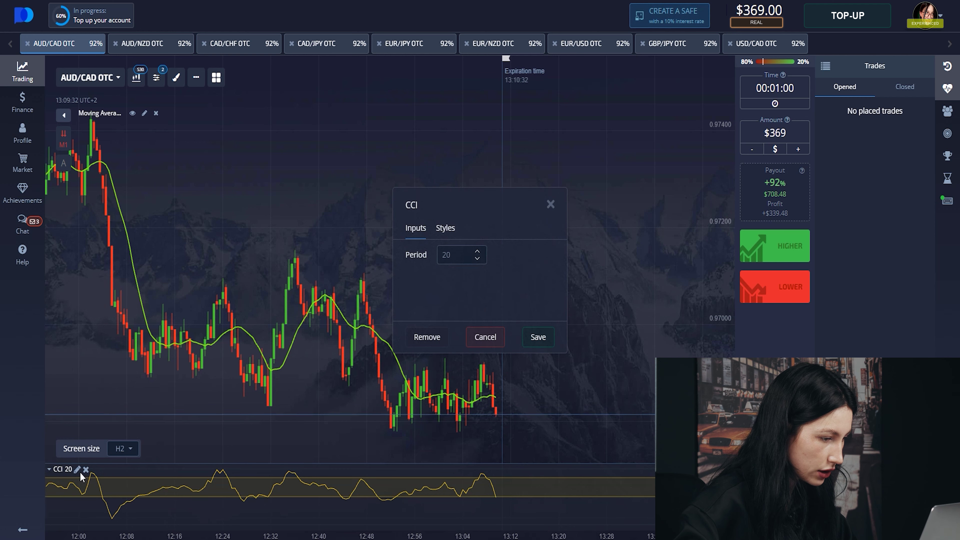
left_click(477, 251)
left_click(477, 252)
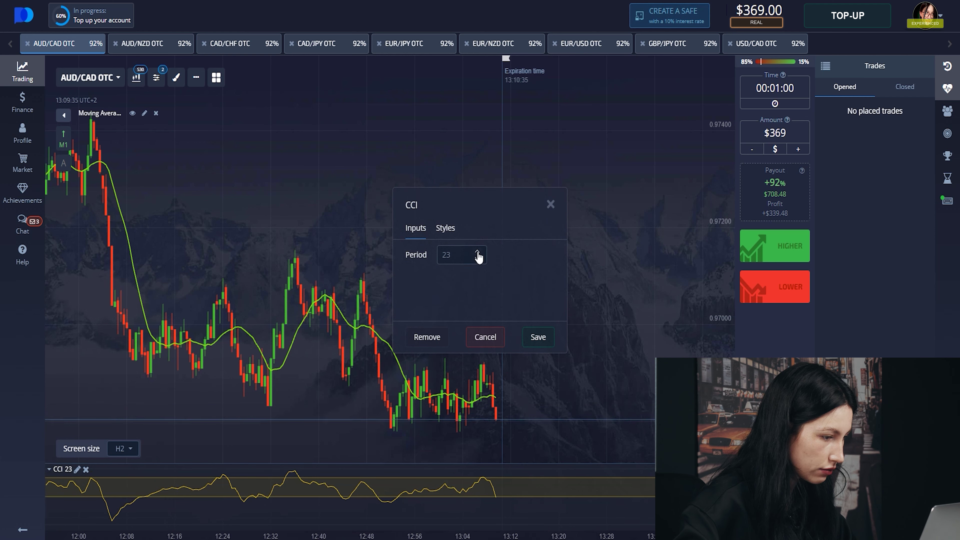
left_click(450, 230)
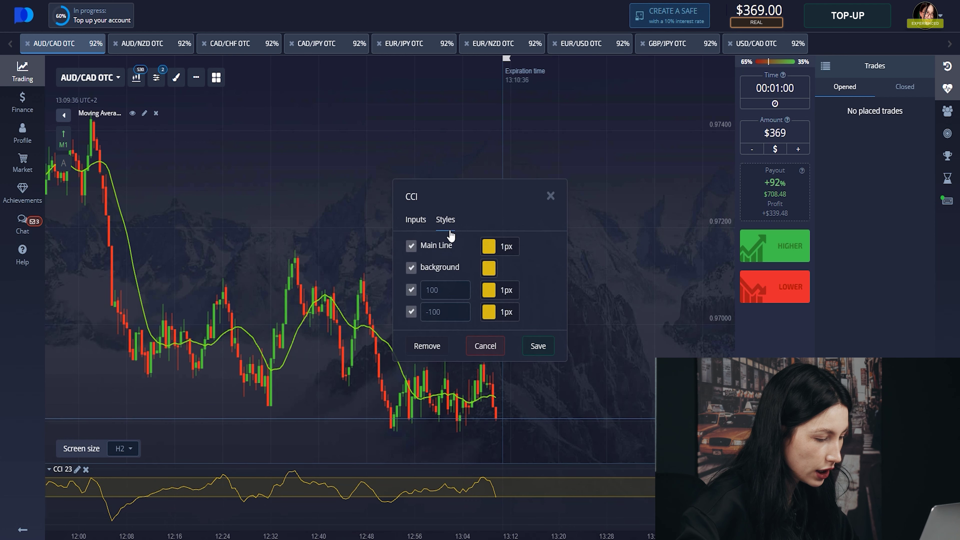
left_click(503, 245)
left_click(512, 328)
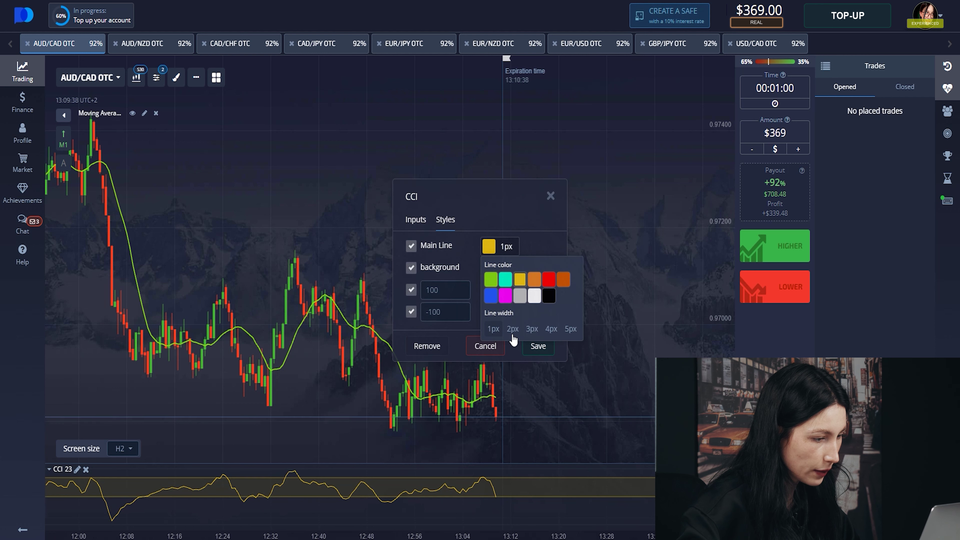
left_click(532, 235)
Step: Widen the CCI 100 and -100 level lines to 2px and save the settings
left_click(507, 290)
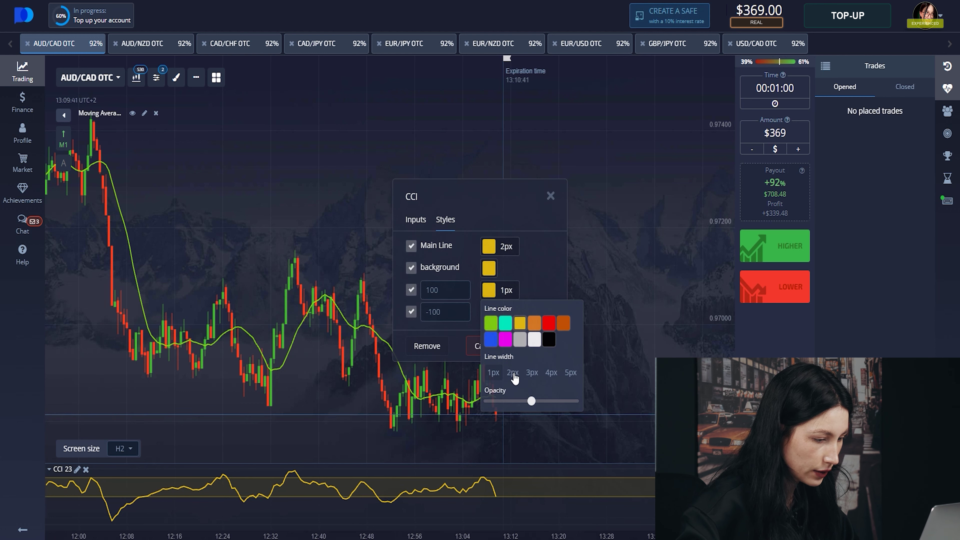
left_click(542, 252)
left_click(508, 313)
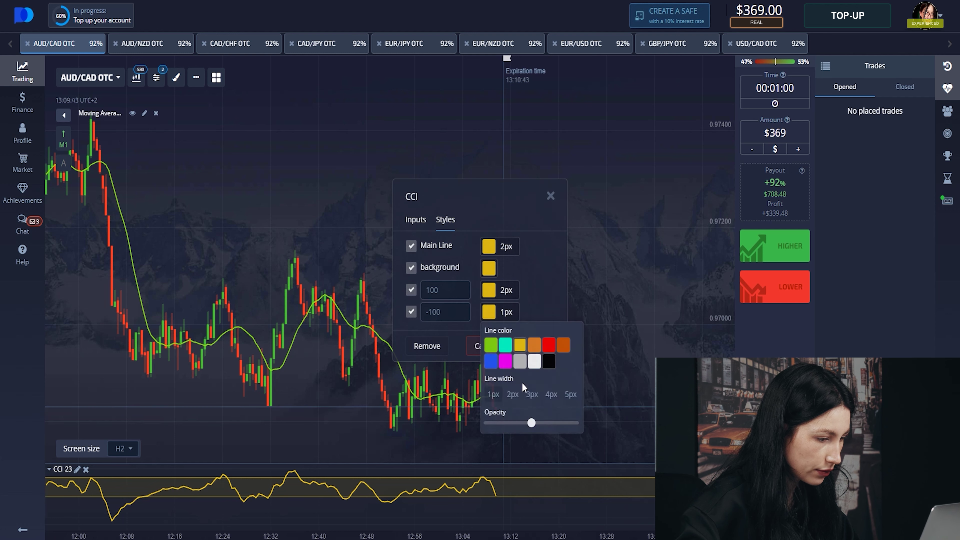
left_click(512, 394)
left_click(538, 256)
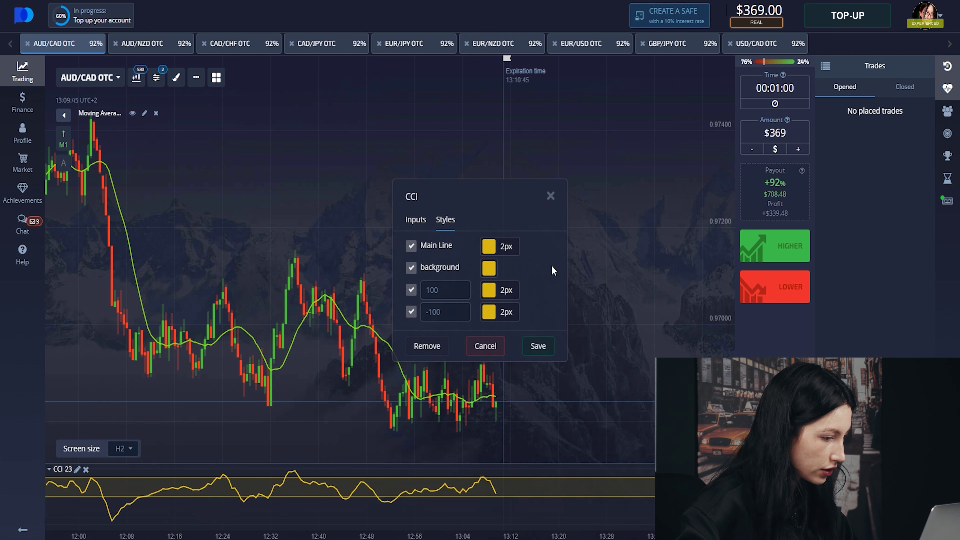
left_click(546, 348)
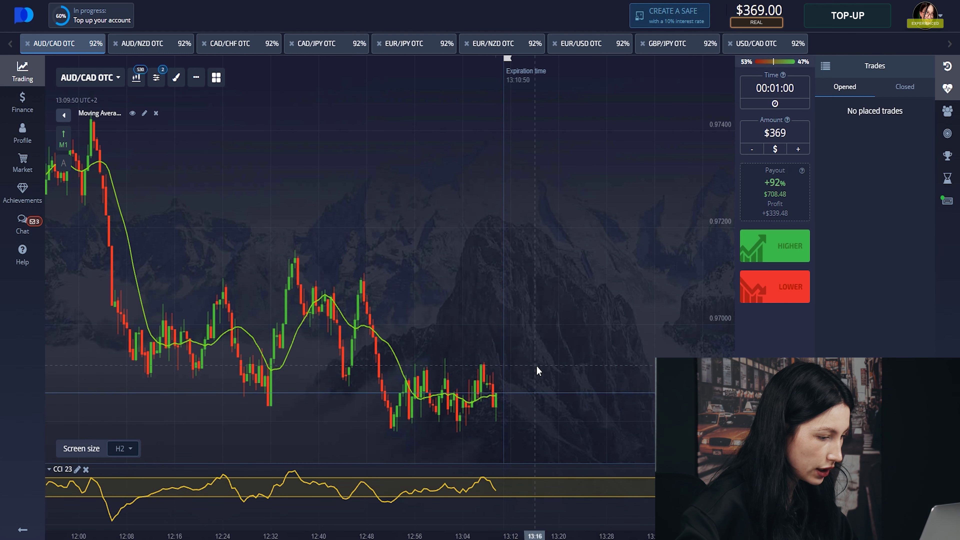
Step: Zoom into the AUD/NZD OTC chart to view recent candles
scroll(536, 365, "up", 3)
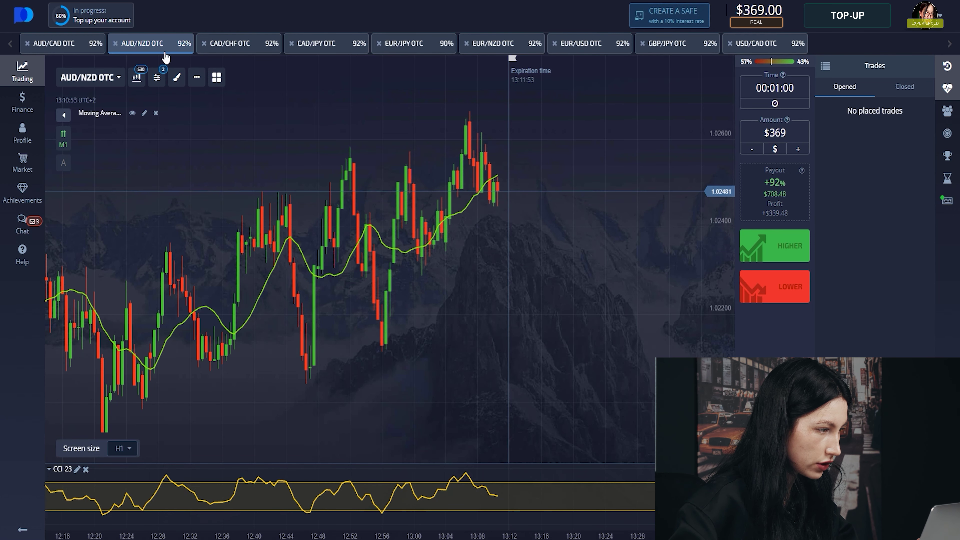
Step: Place a $369 one-minute Higher trade on AUD/NZD OTC and zoom the chart in
left_click(782, 244)
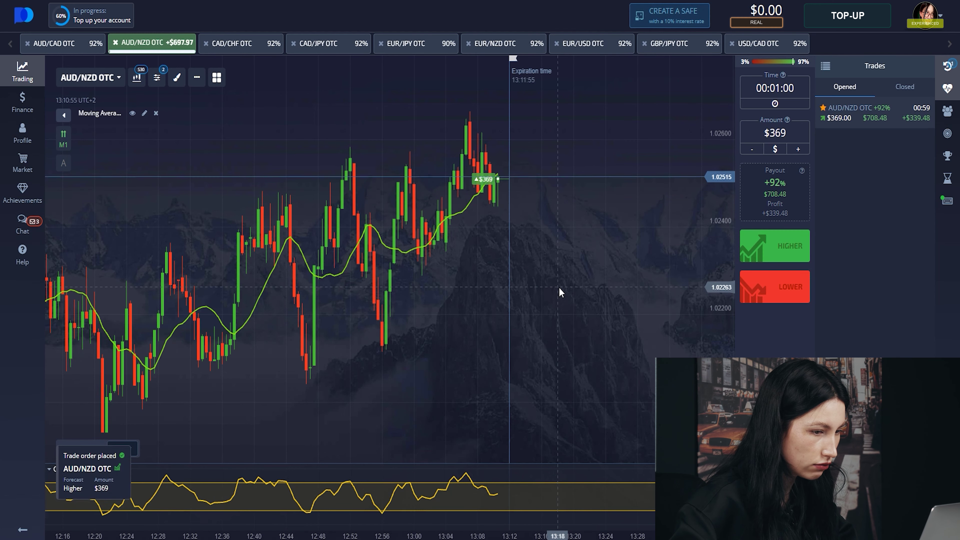
scroll(560, 292, "up", 5)
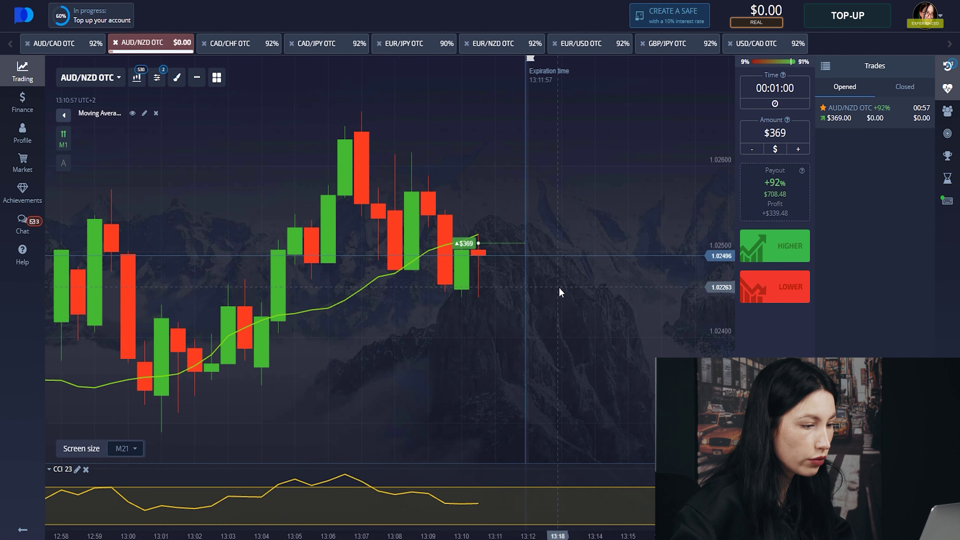
scroll(560, 292, "up", 2)
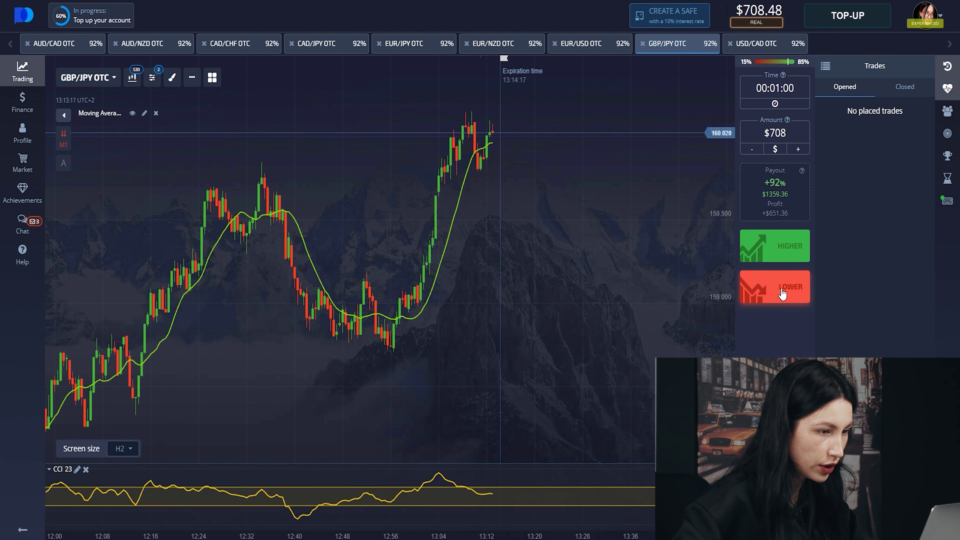
Step: Place a $708 one-minute Lower trade on GBP/JPY OTC and zoom the chart in
left_click(775, 286)
scroll(553, 298, "up", 5)
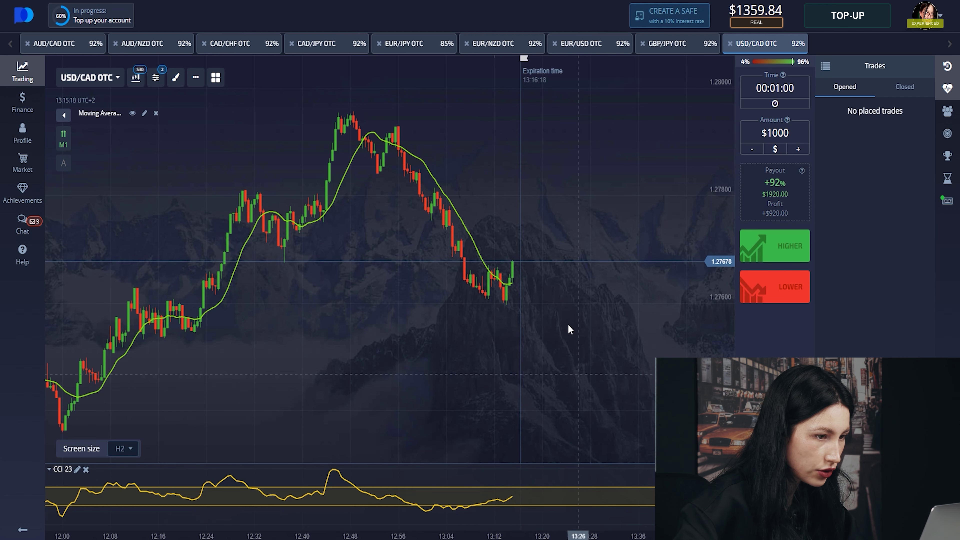
Step: Place a $1000 one-minute Higher trade on USD/CAD OTC and zoom the chart in
left_click(768, 257)
scroll(690, 287, "up", 5)
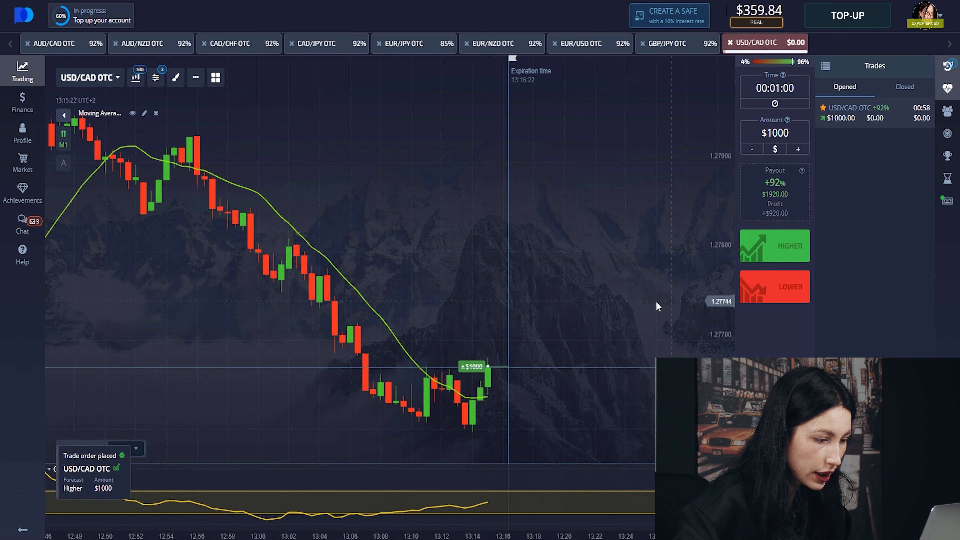
scroll(653, 301, "up", 3)
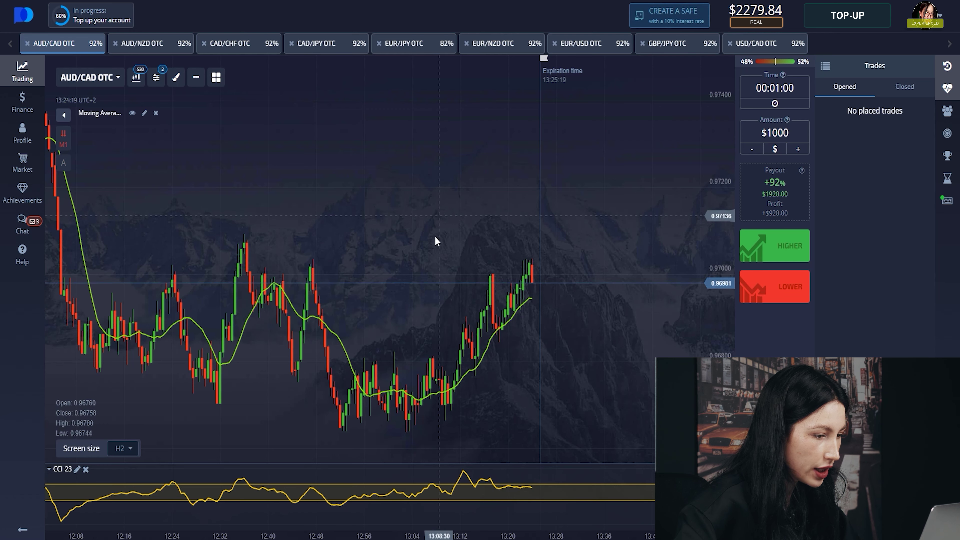
Step: Place two $1000 one-minute Lower trades on AUD/CAD OTC and zoom the chart in
left_click(798, 292)
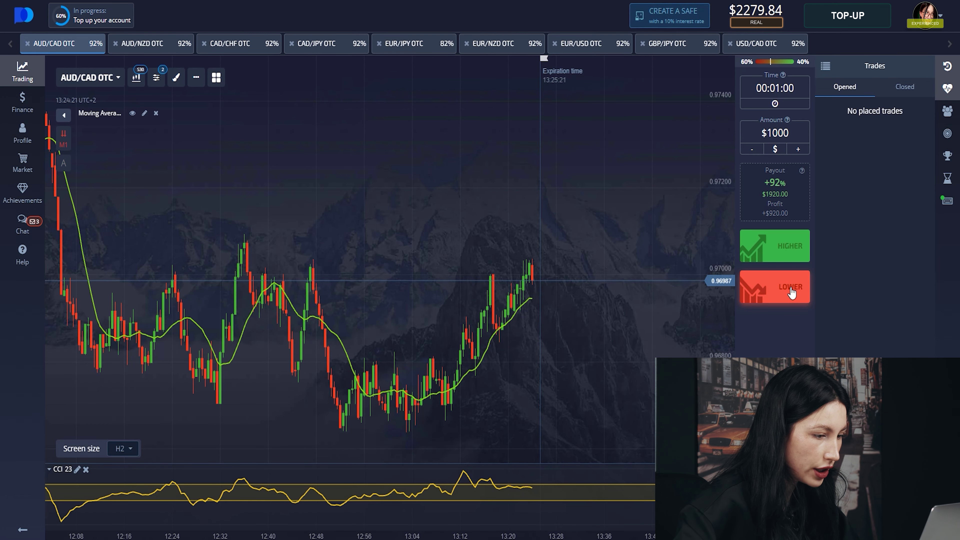
left_click(793, 290)
scroll(655, 341, "up", 5)
scroll(636, 318, "up", 4)
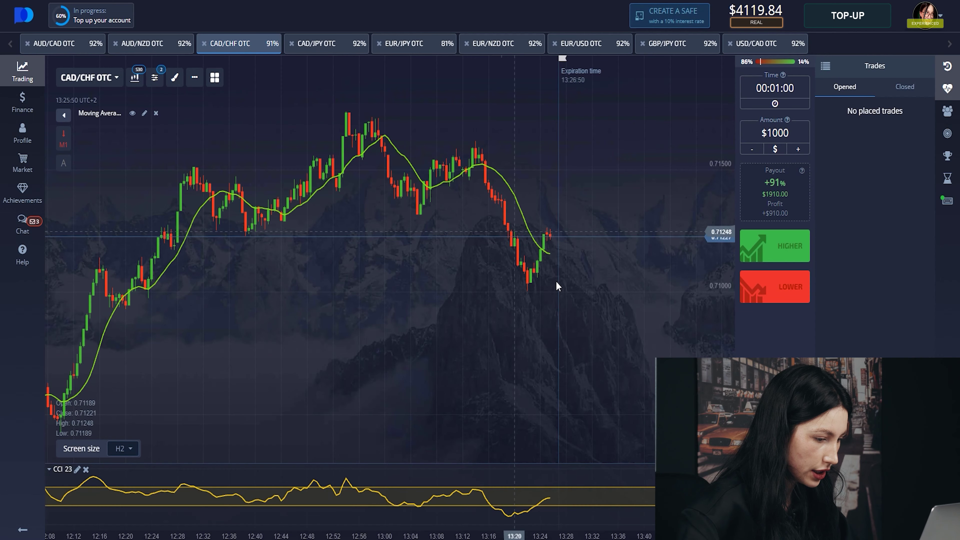
Step: Place repeated $1000 one-minute Lower trades on CAD/CHF OTC and zoom the chart in
left_click(780, 288)
left_click(780, 287)
left_click(780, 287)
left_click(780, 288)
scroll(626, 286, "up", 3)
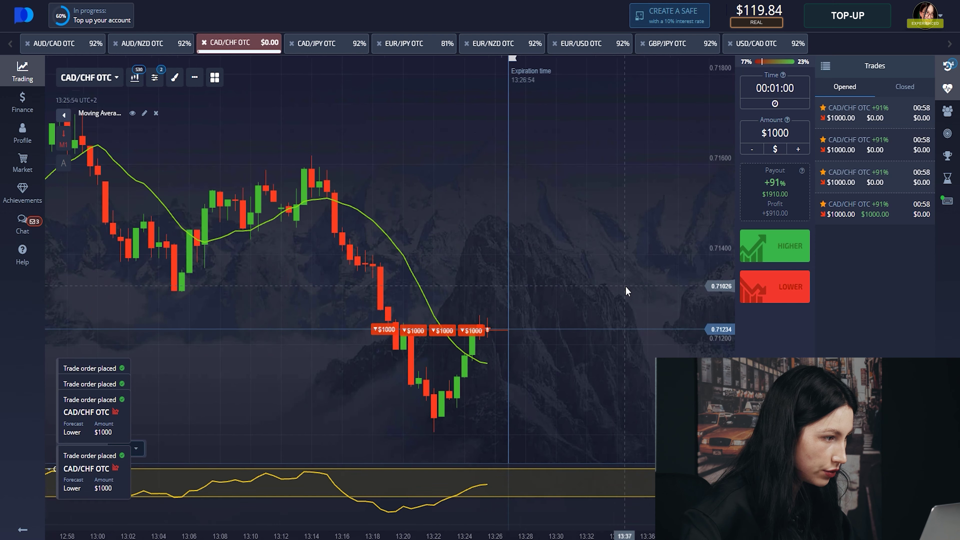
scroll(625, 292, "up", 3)
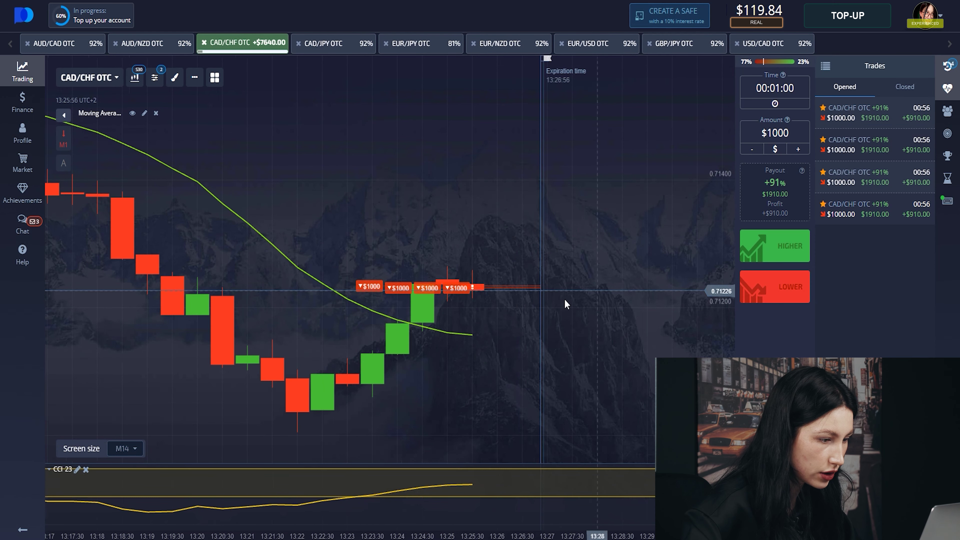